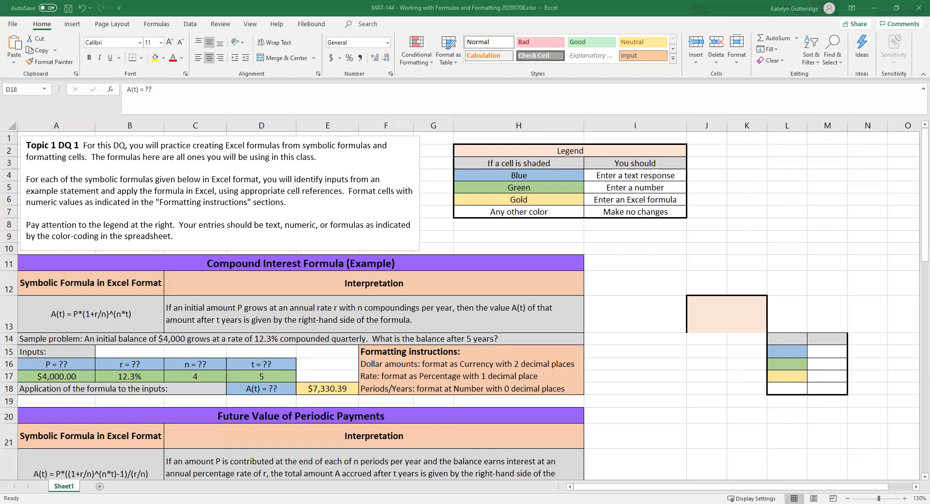
Review the colour legend in H2:I7, checking the Blue, Green and Gold entries one by one.
drag(564, 155, 606, 214)
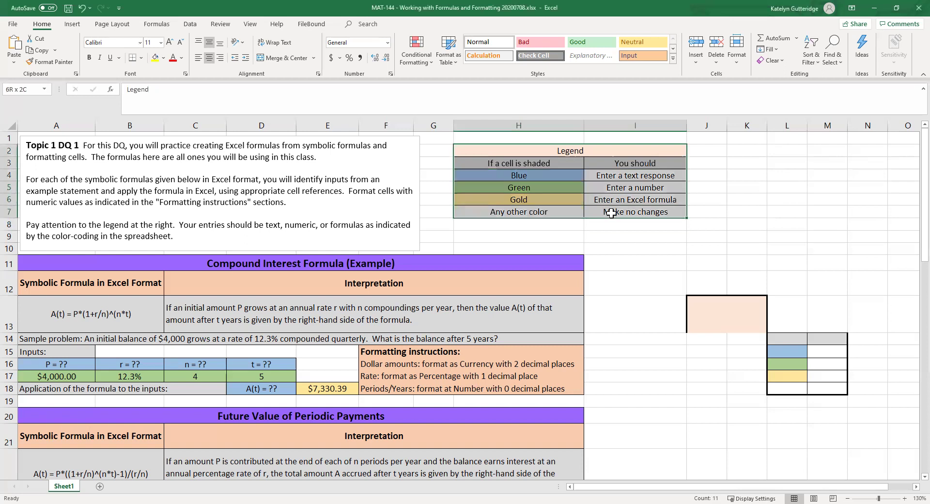
click(644, 245)
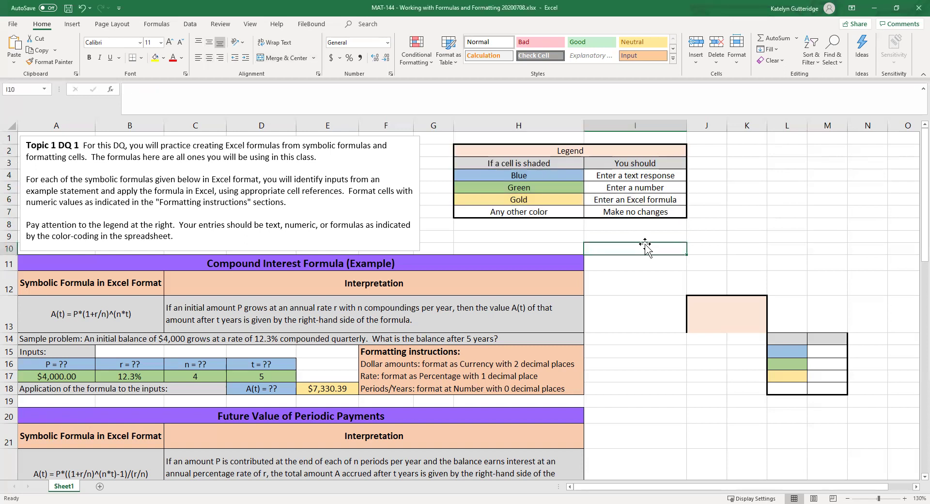
click(545, 180)
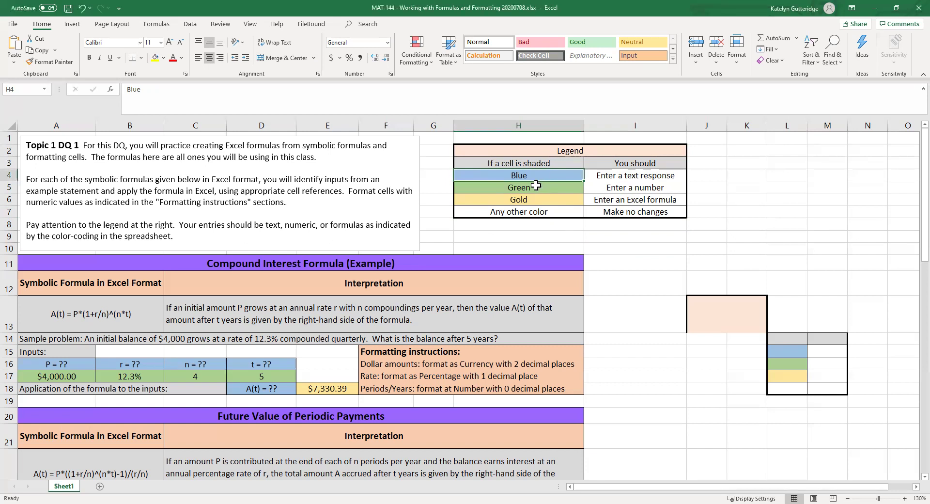
click(536, 186)
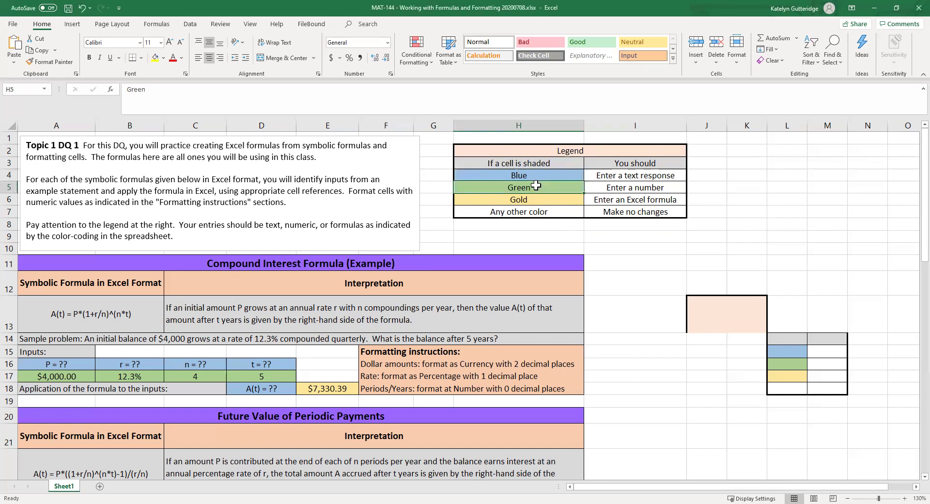
click(529, 200)
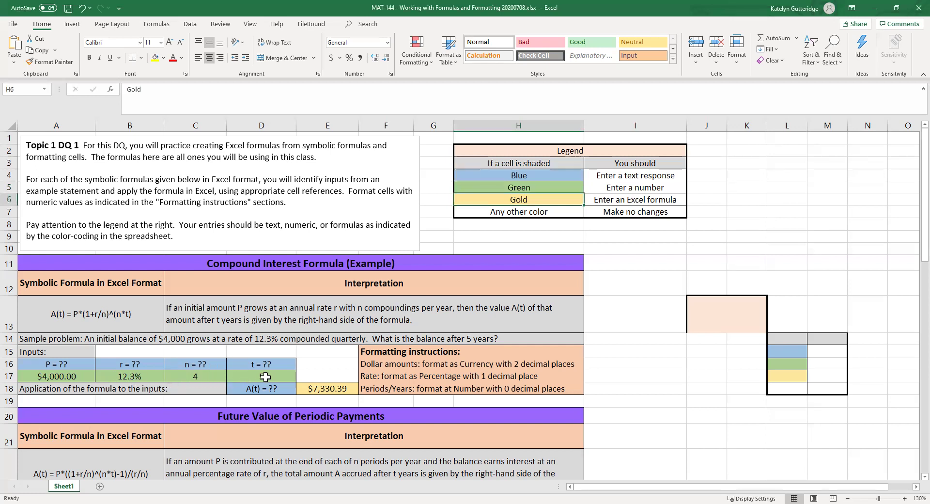
Inspect the Excel formula behind the compound interest example's result in cell E18.
click(317, 385)
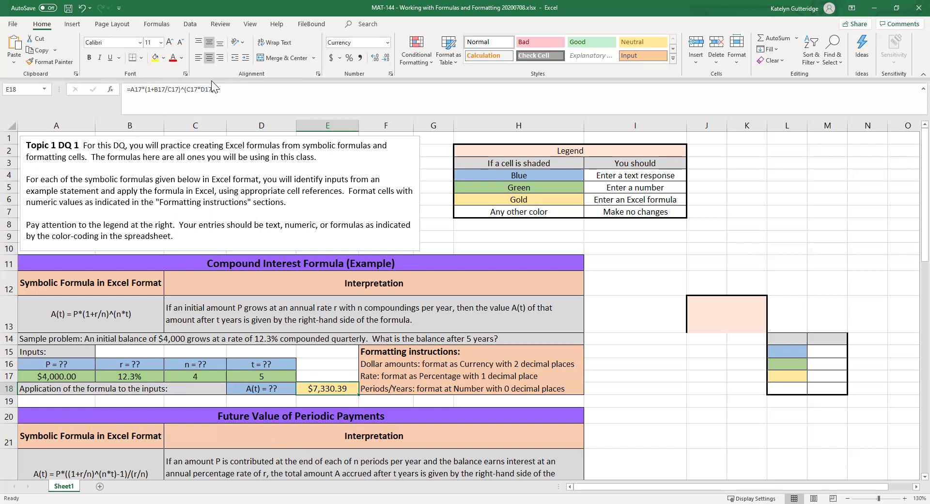
drag(237, 89, 125, 89)
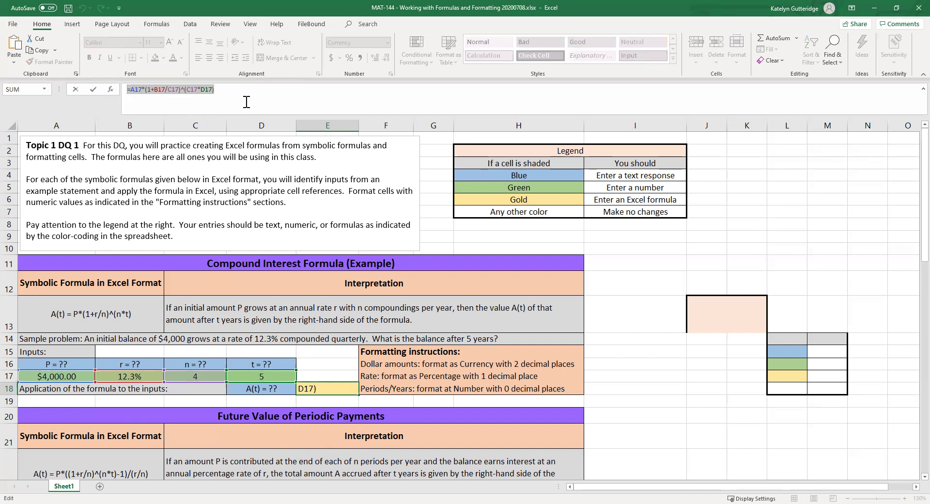
click(130, 89)
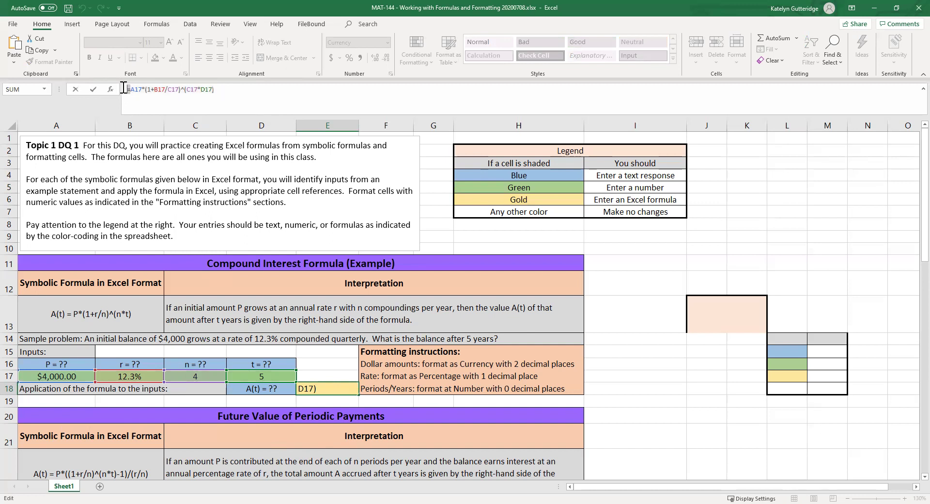
key(Return)
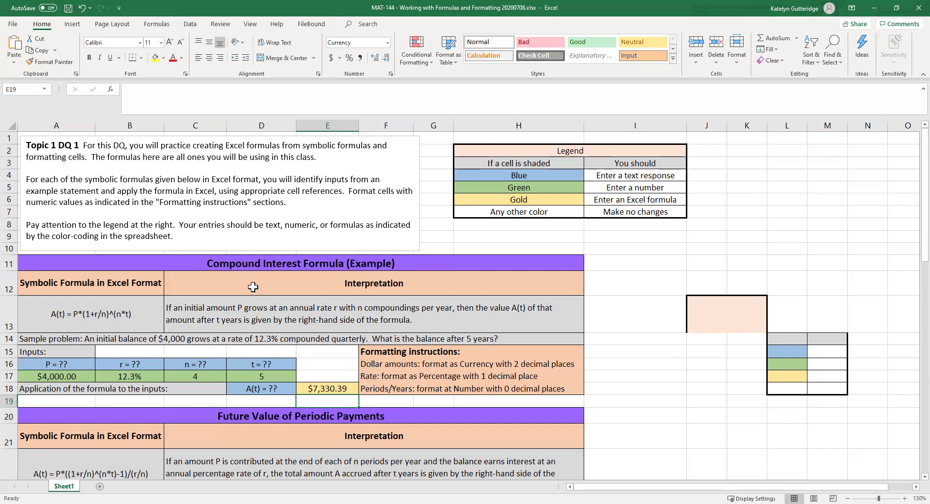
Look over the Future Value of Periodic Payments, Loan Payment Formula and Inflation Rate Formula sections below the example.
scroll(251, 286, down, 3)
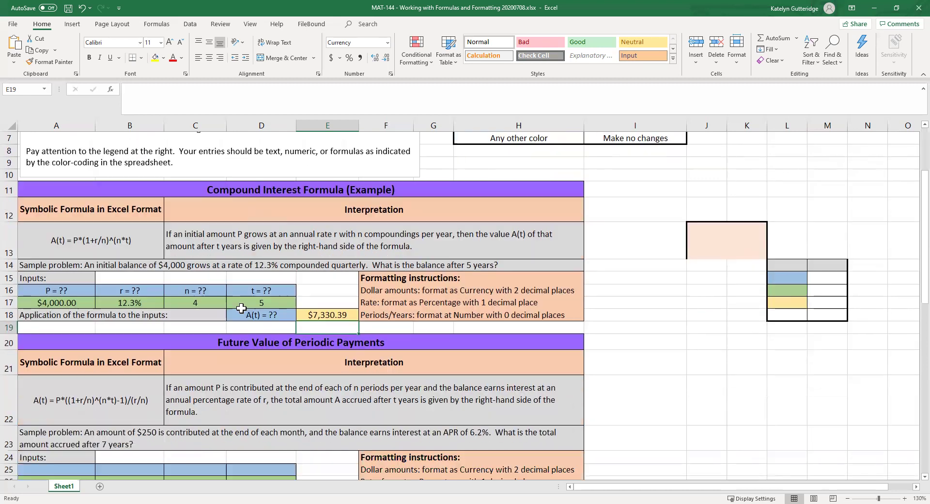
scroll(268, 334, down, 1)
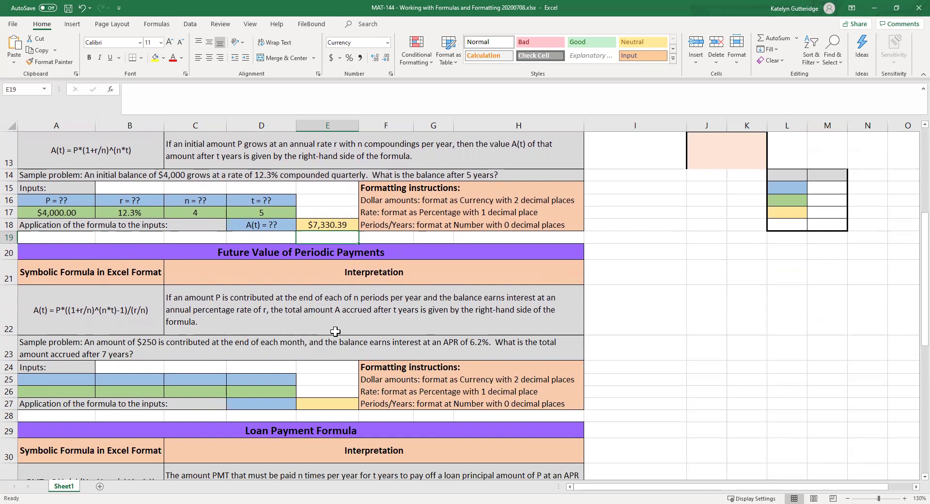
scroll(359, 320, up, 1)
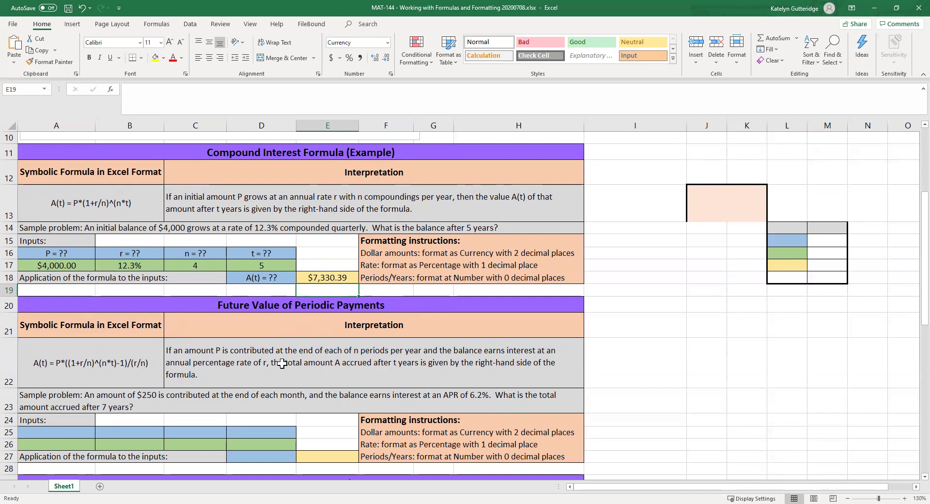
scroll(282, 364, down, 2)
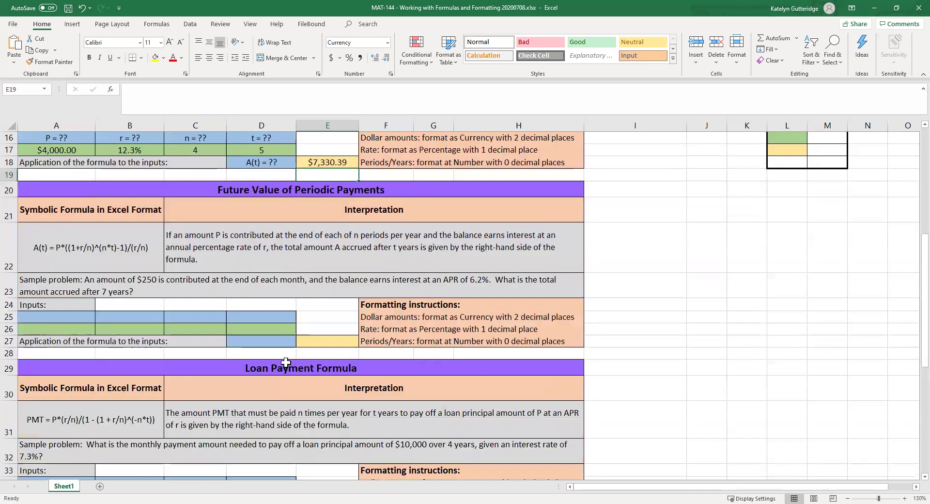
scroll(287, 361, down, 4)
scroll(287, 360, up, 1)
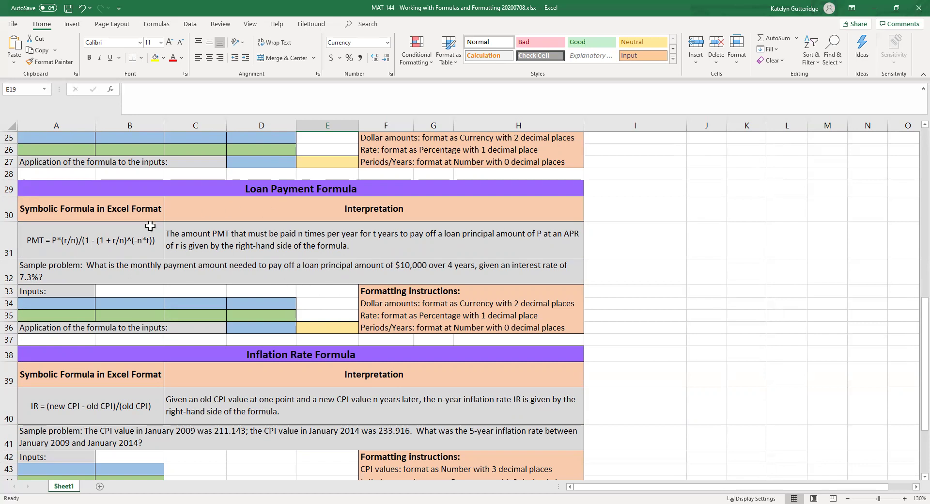
scroll(303, 292, down, 1)
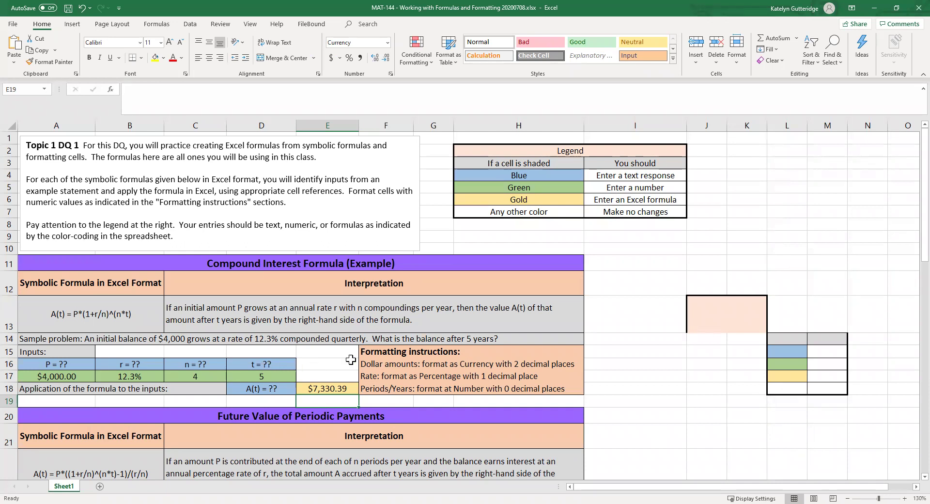
Examine the compound interest example's interpretation, symbolic formula, input labels, output label and sample problem in rows 13 to 18.
click(183, 315)
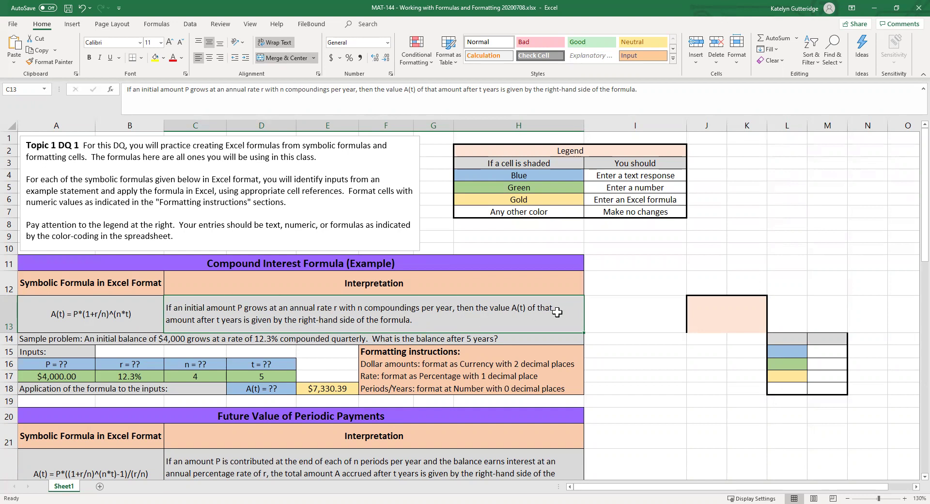
click(109, 318)
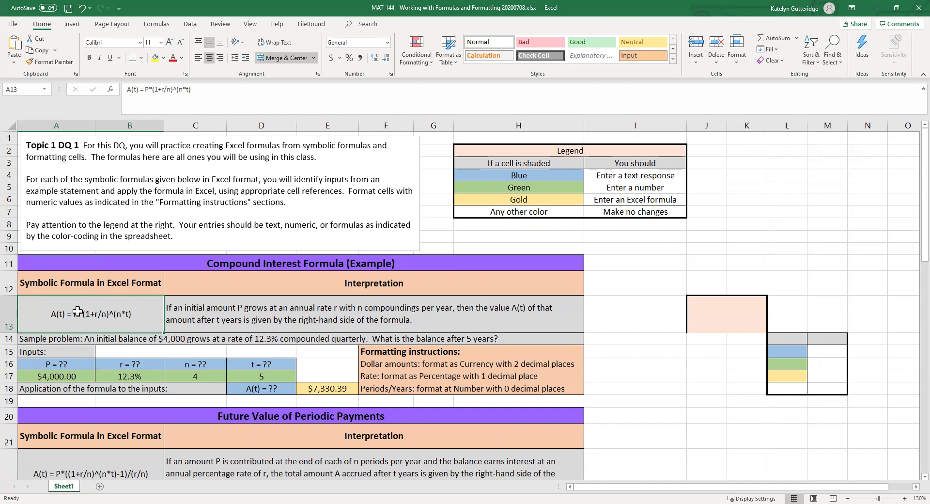
drag(139, 89, 213, 89)
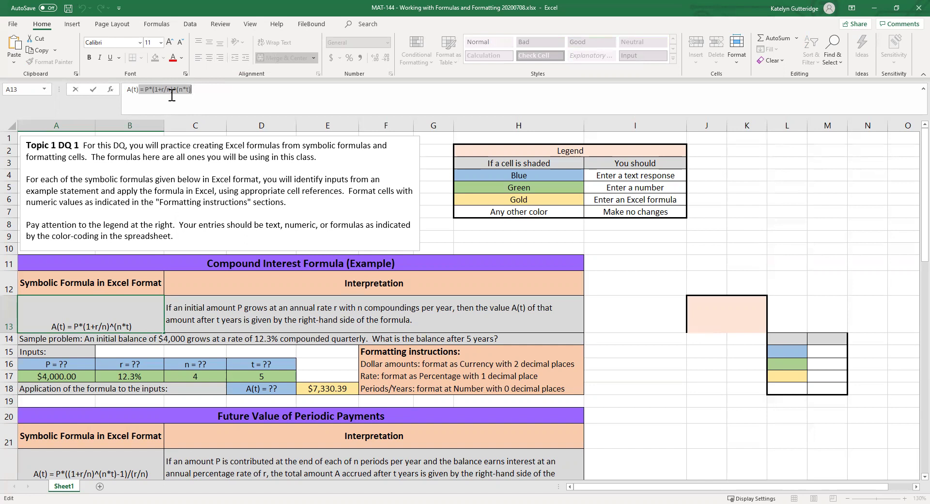
click(196, 97)
key(Return)
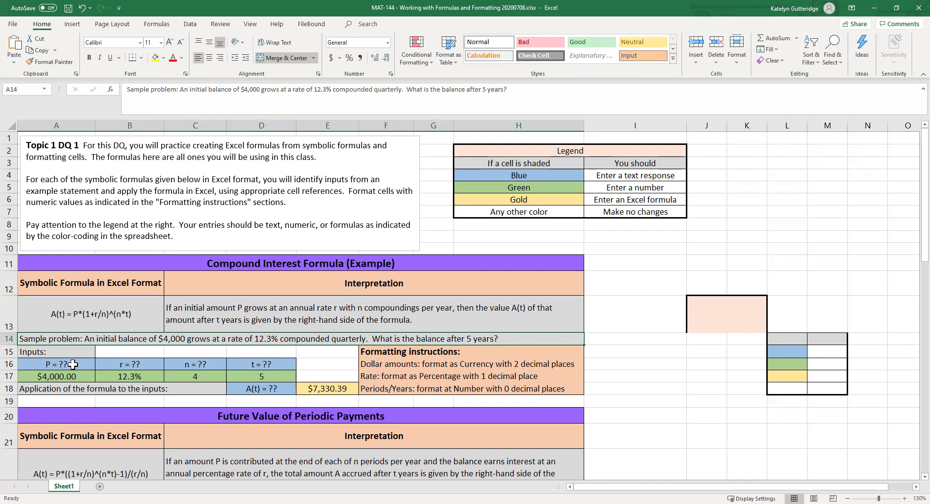
drag(71, 364, 242, 364)
click(264, 391)
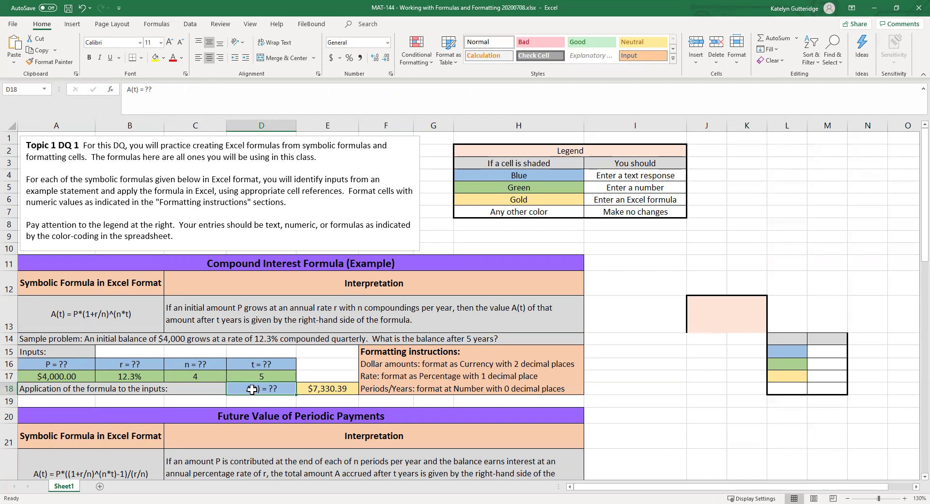
click(30, 338)
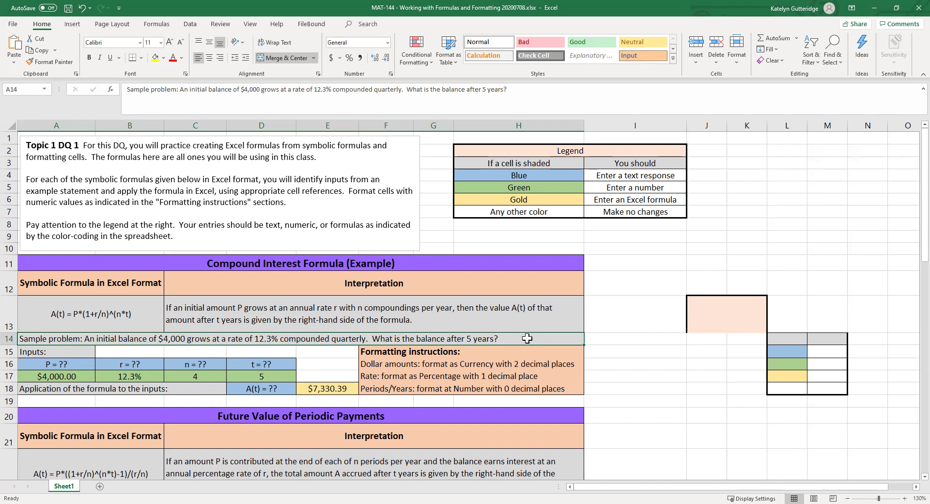
Examine the Future Value of Periodic Payments sample problem in A23, highlighting the words "each month".
scroll(430, 323, down, 3)
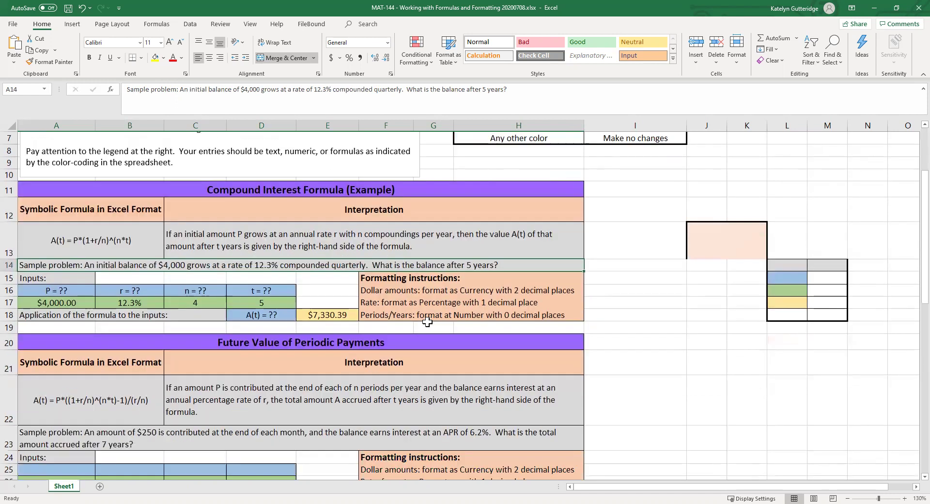
click(272, 398)
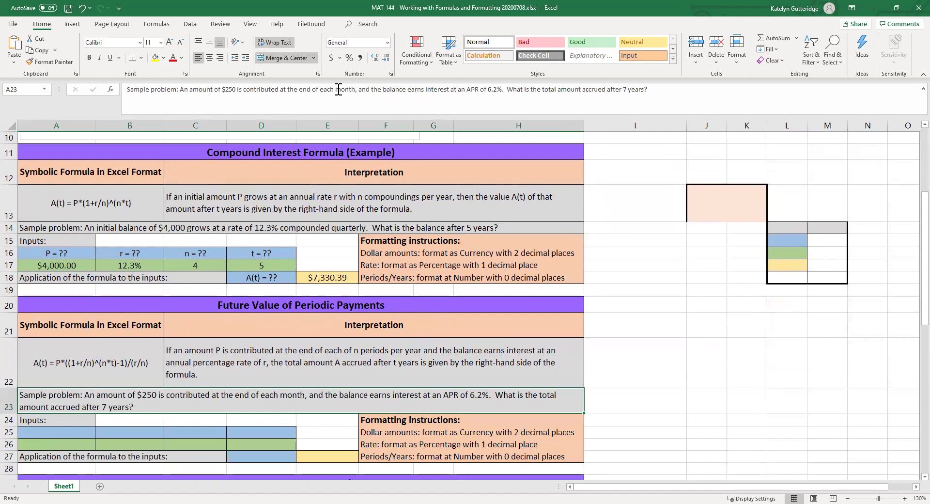
drag(355, 89, 318, 89)
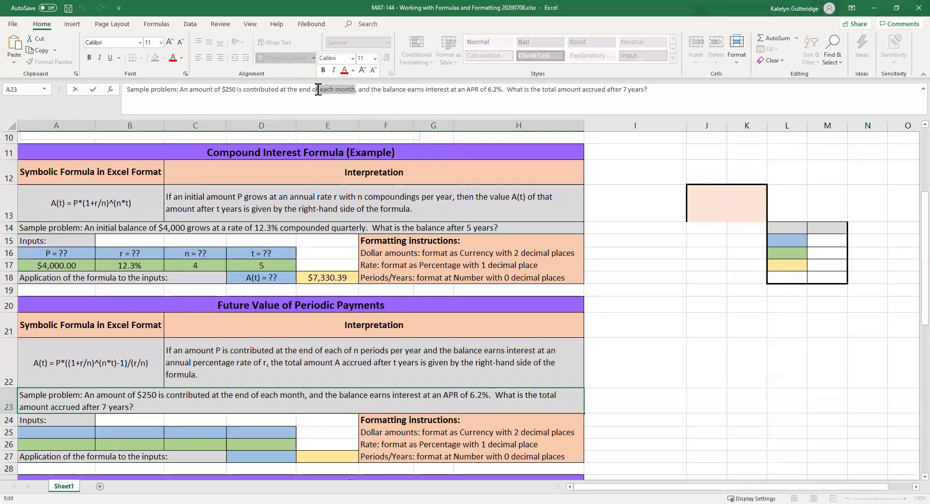
key(Return)
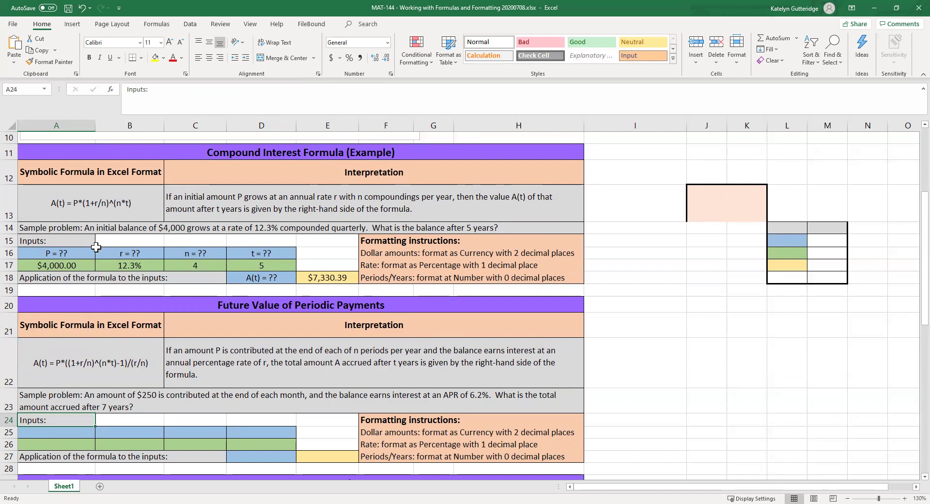
Compare the example's formula in E18 with the Future Value sample problem in A23 and symbolic formula in A22.
click(316, 280)
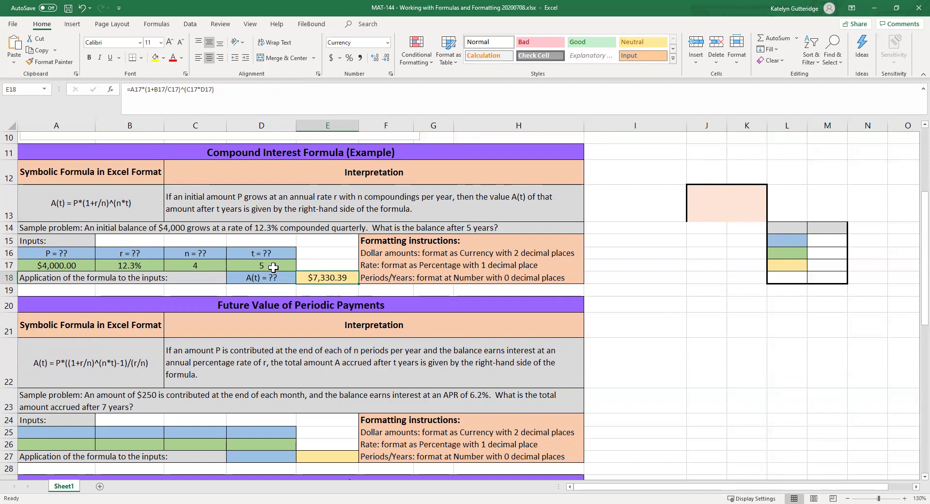
scroll(266, 344, down, 1)
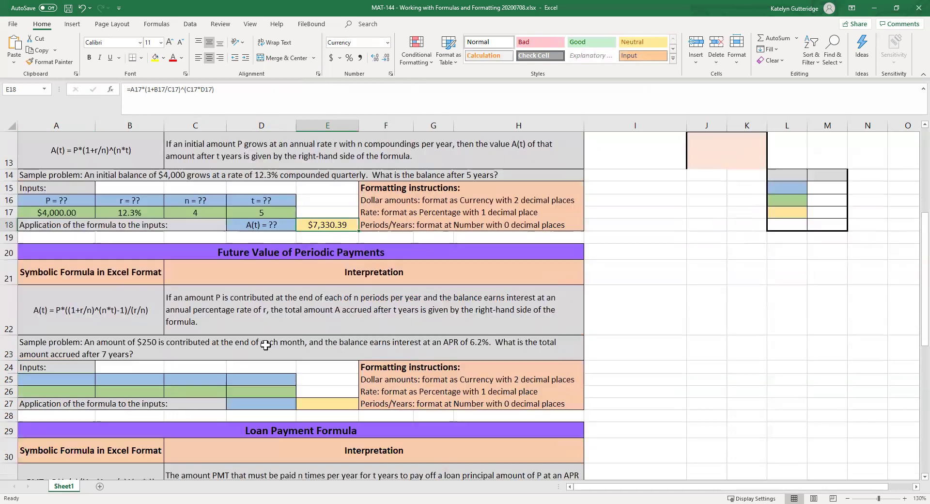
click(185, 353)
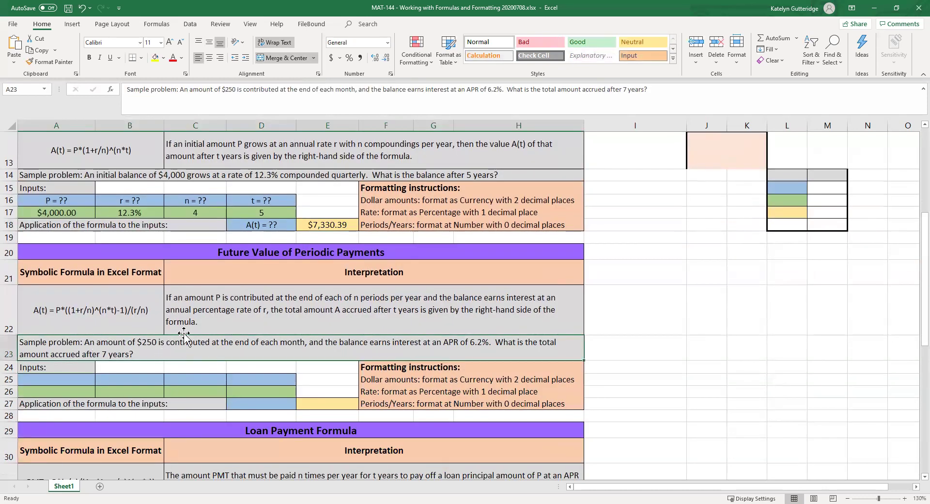
click(96, 302)
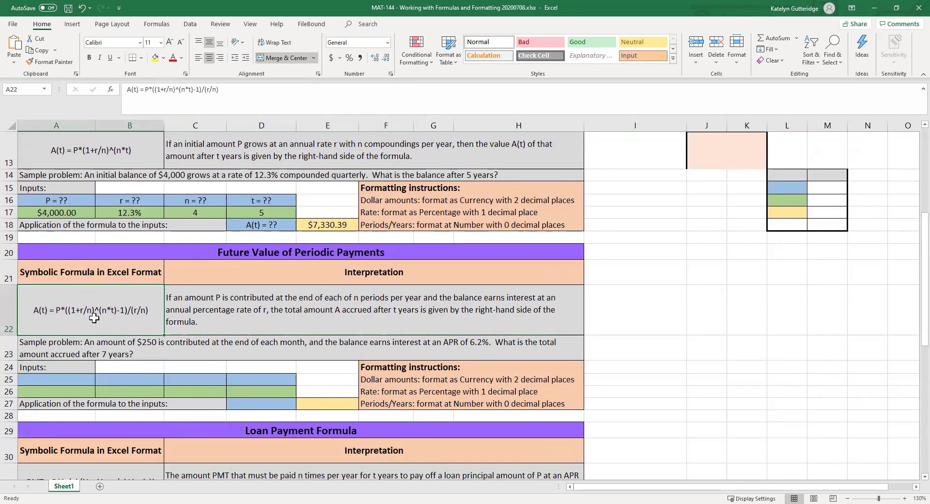
Examine the Loan Payment Formula section's sample problem in A32 and symbolic formula in A31.
scroll(94, 317, down, 3)
click(61, 363)
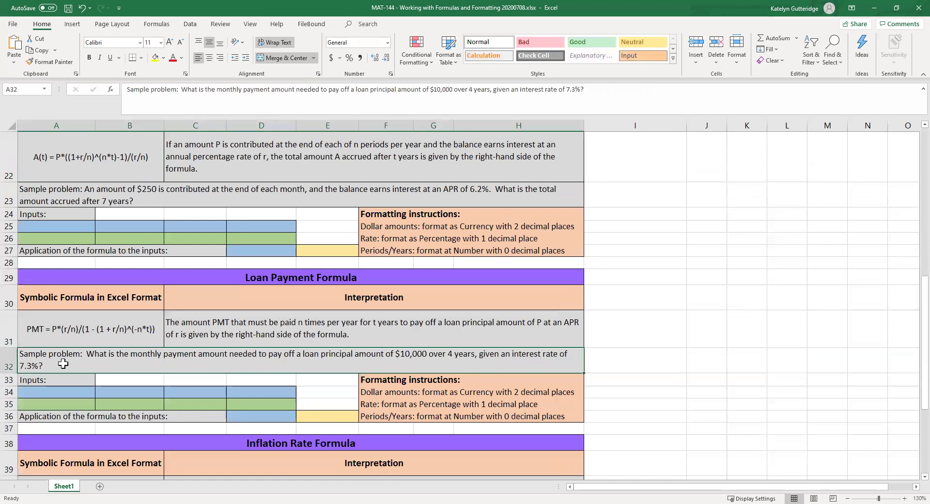
click(51, 325)
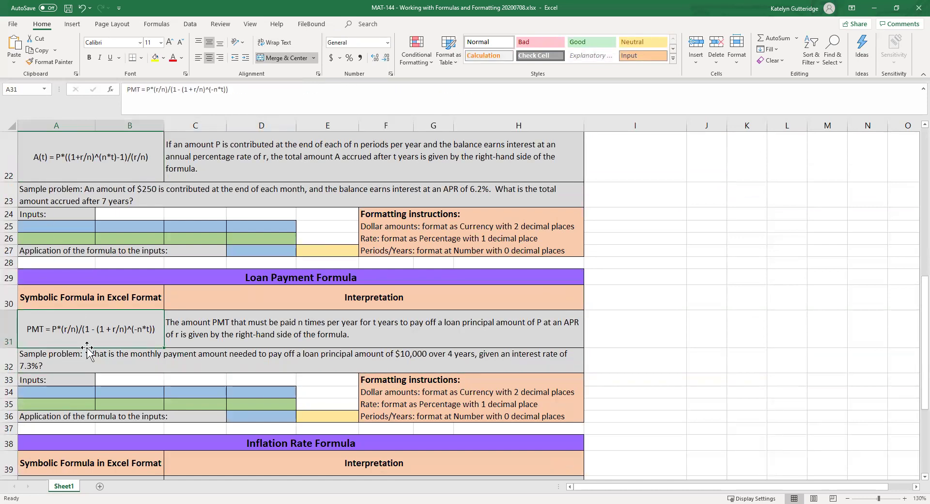
Examine the Inflation Rate Formula section's sample problem in A41 and symbolic formula in A40.
scroll(72, 320, down, 1)
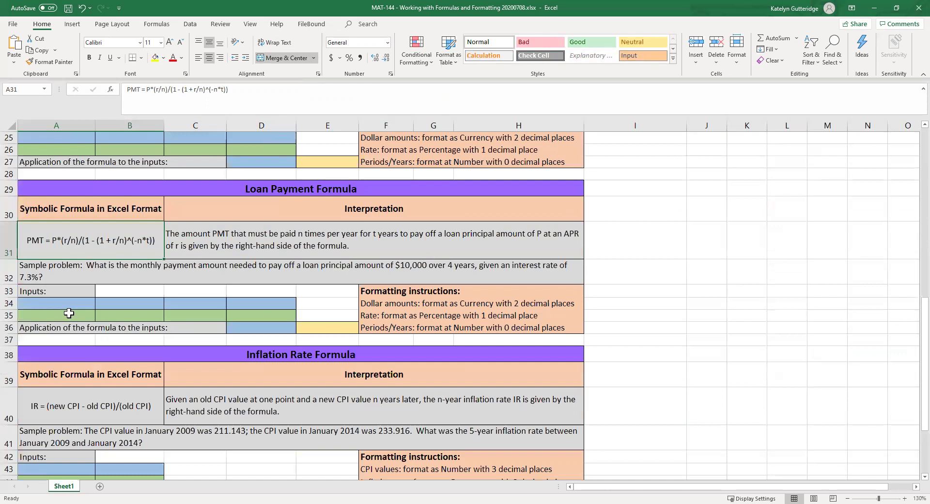
scroll(71, 314, down, 1)
scroll(70, 314, down, 1)
click(82, 353)
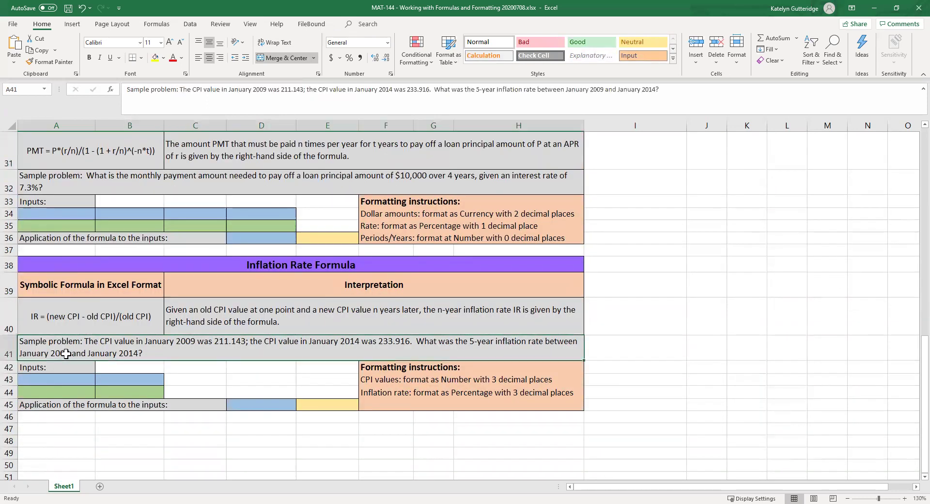
click(43, 316)
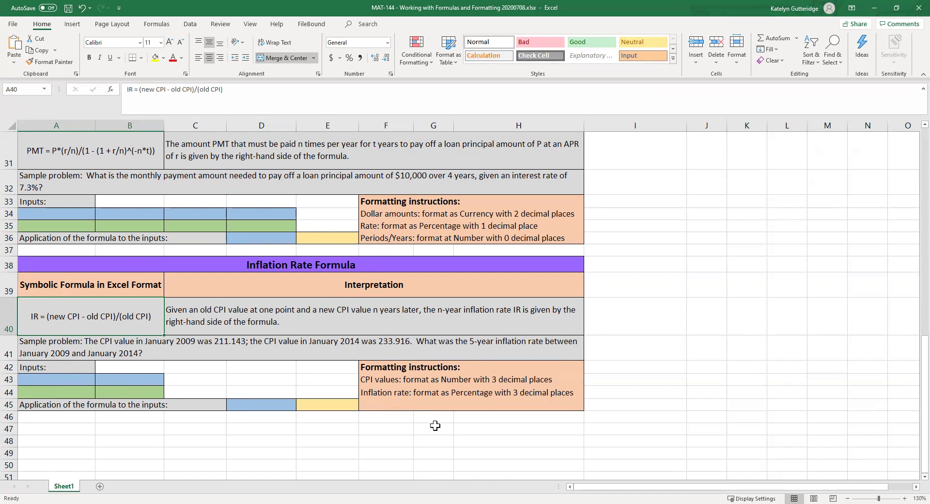
scroll(240, 352, up, 3)
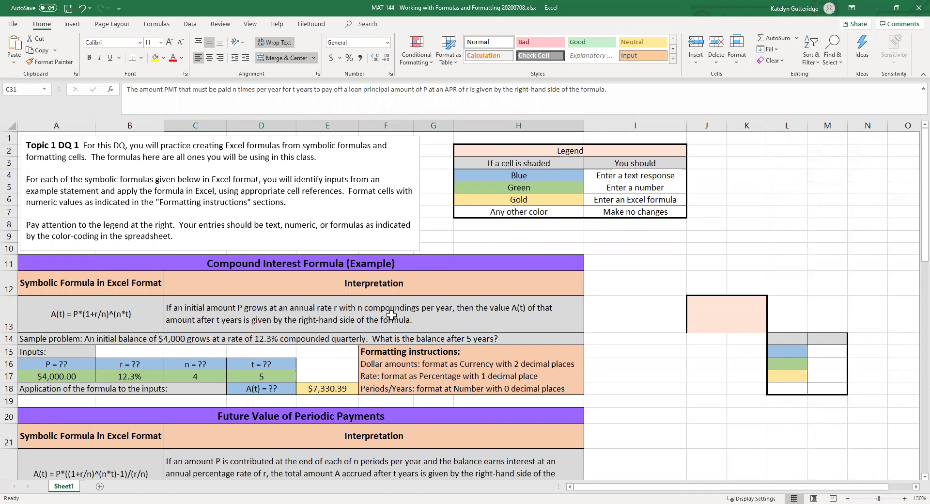
Examine the Compound Interest example's formatting instructions in F15:H18 for dollar amounts, rates and periods.
scroll(392, 315, down, 1)
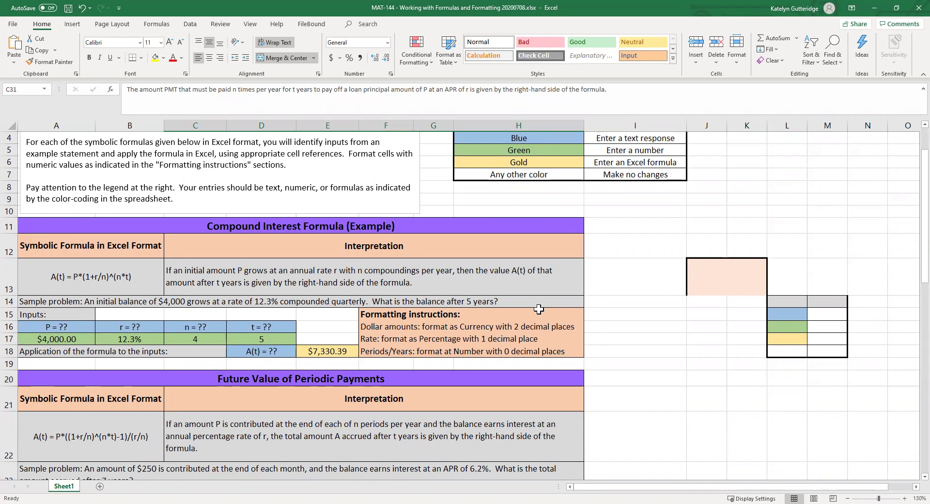
click(460, 329)
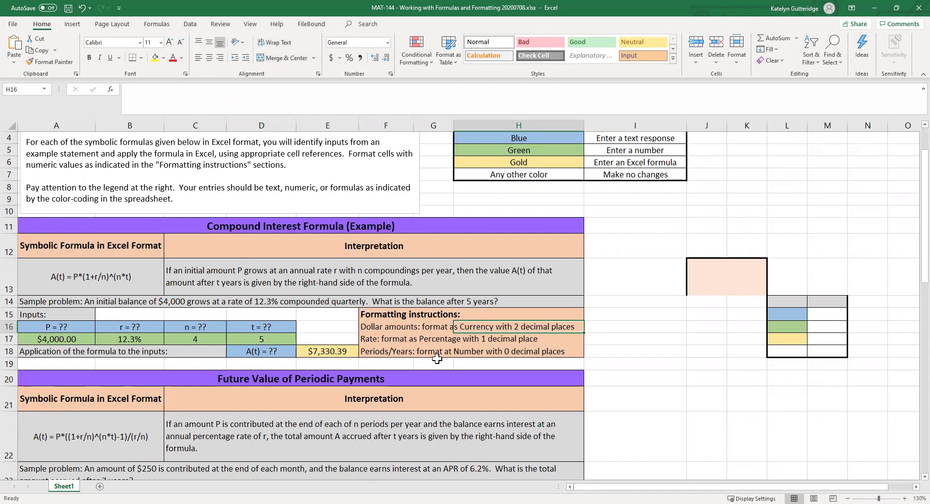
click(365, 327)
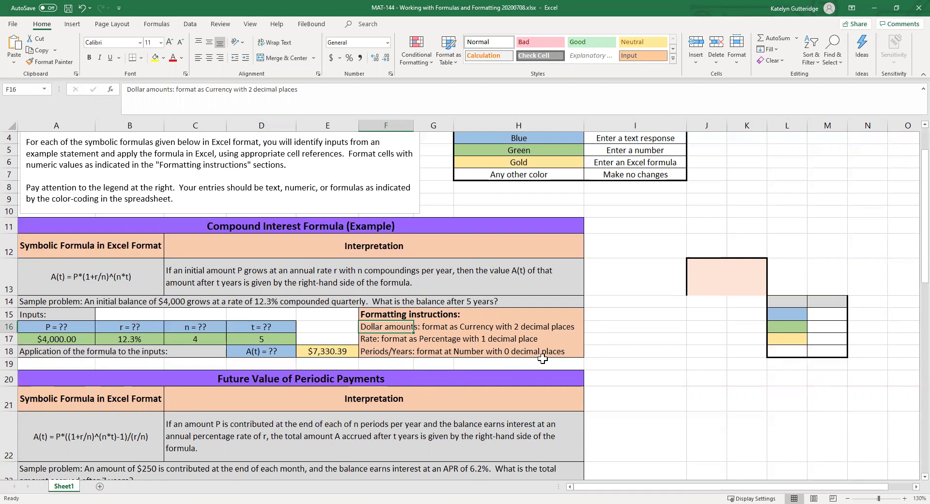
click(696, 418)
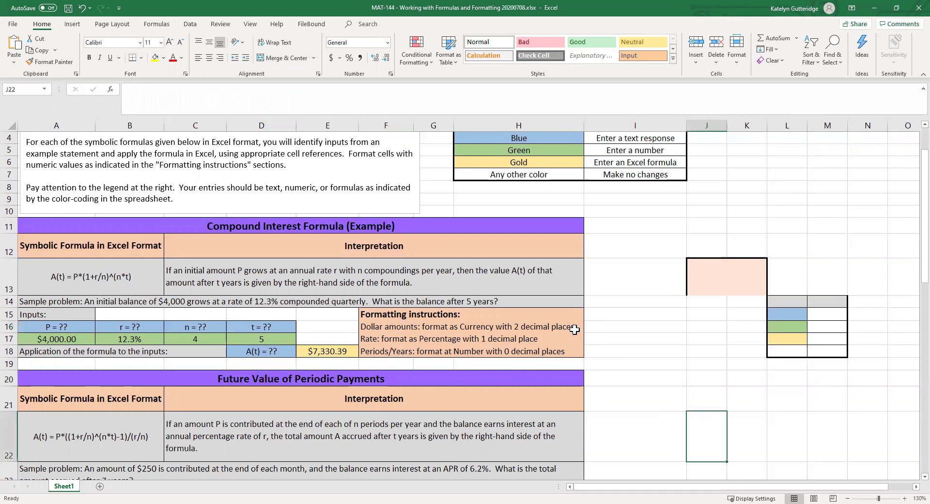
Examine the Inflation Rate Formula section's formatting instructions for CPI values and the inflation rate in F43 and F44.
scroll(574, 330, down, 3)
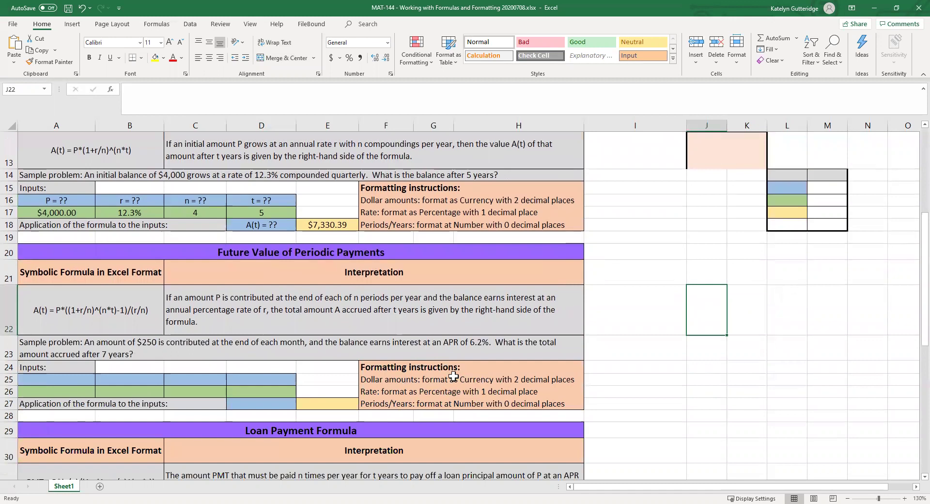
scroll(453, 376, down, 2)
scroll(453, 375, down, 4)
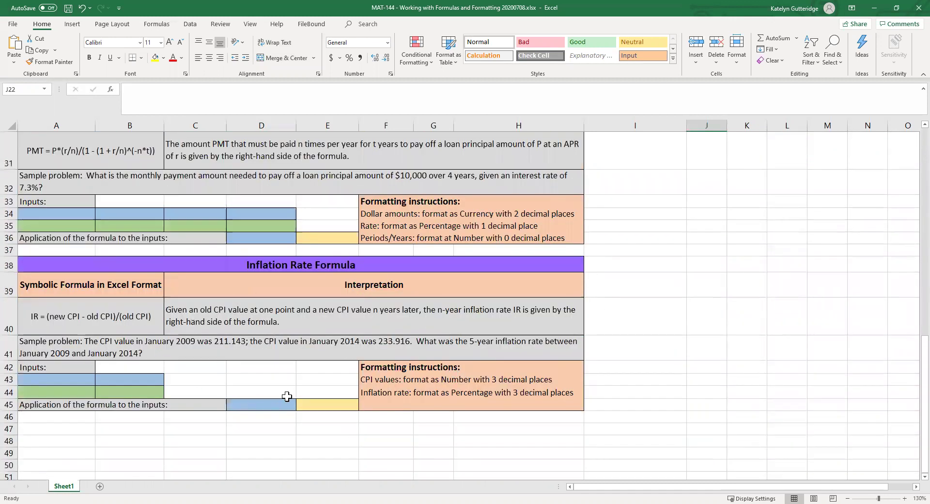
click(362, 379)
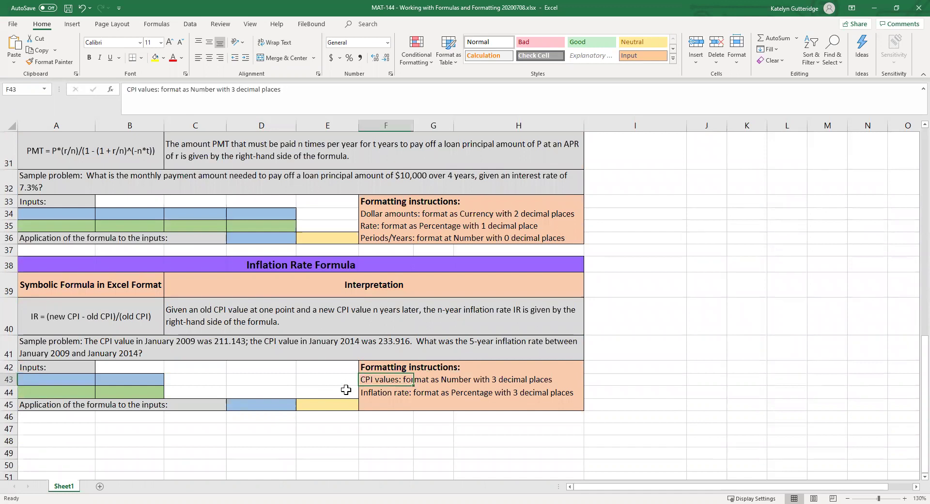
click(376, 430)
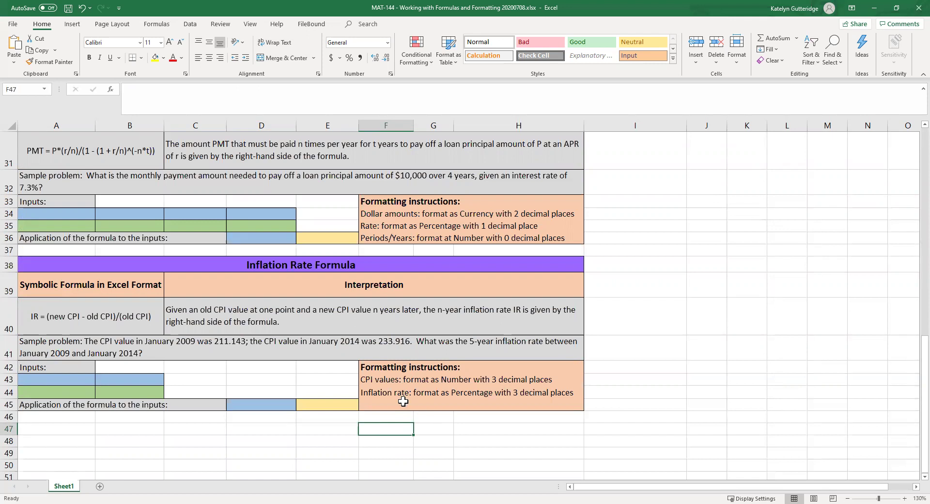
Review the example's formula in E18, and look over the remaining formula sections down to the Inflation Rate Formula.
scroll(405, 412, up, 10)
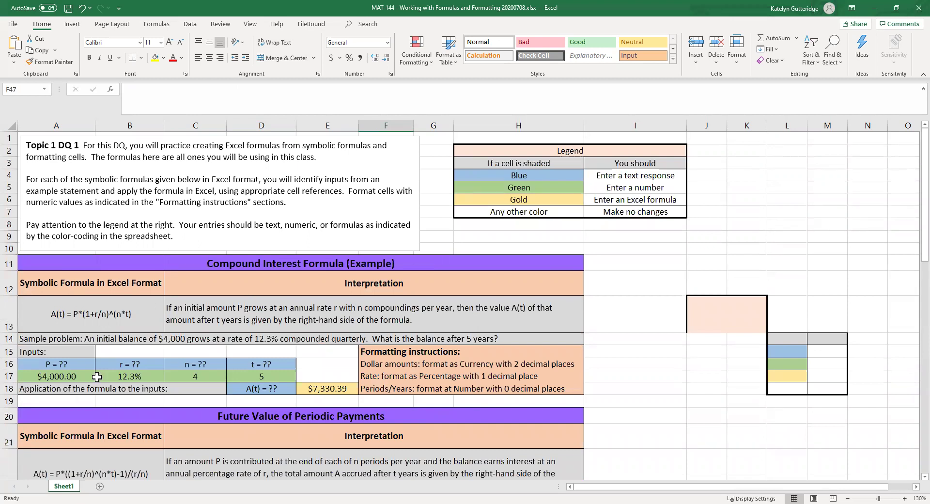
click(338, 386)
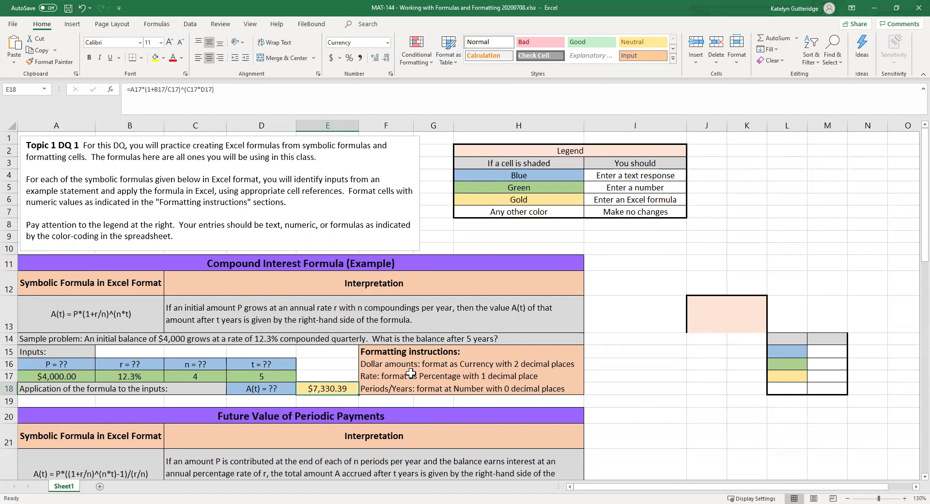
scroll(411, 372, down, 3)
scroll(411, 372, down, 6)
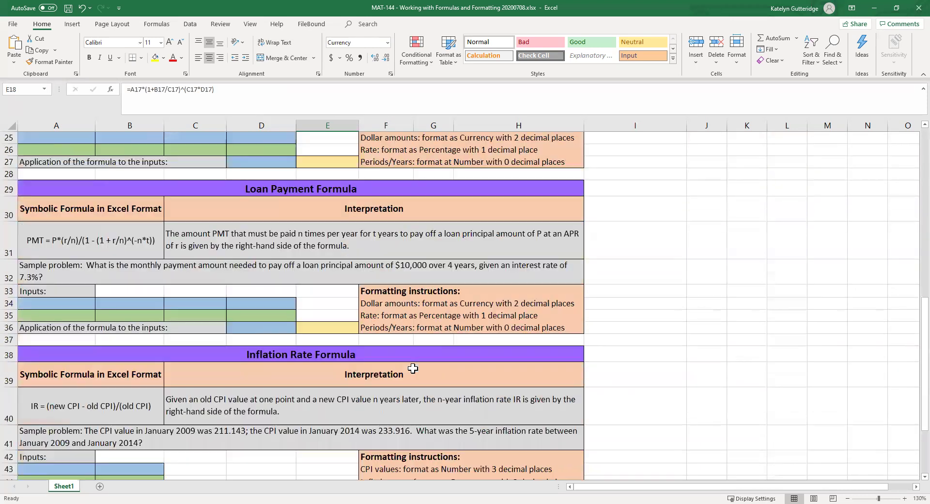
scroll(412, 368, up, 5)
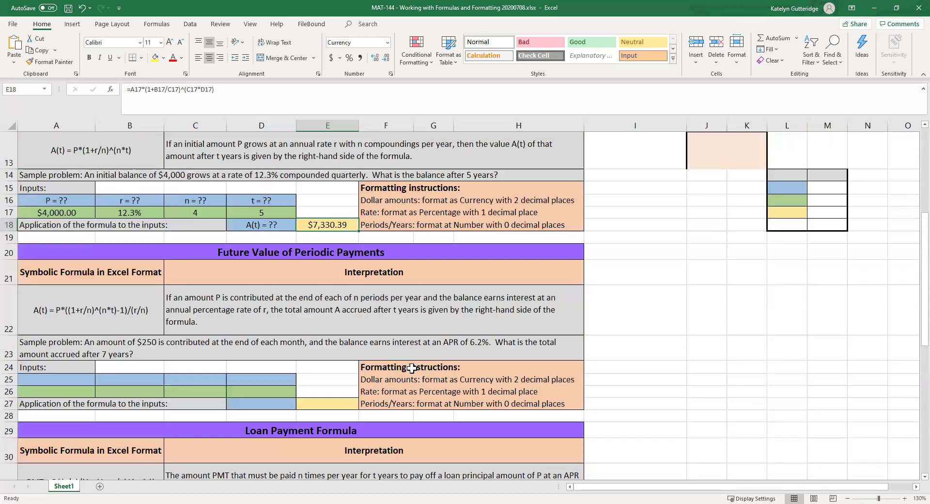
scroll(412, 369, up, 4)
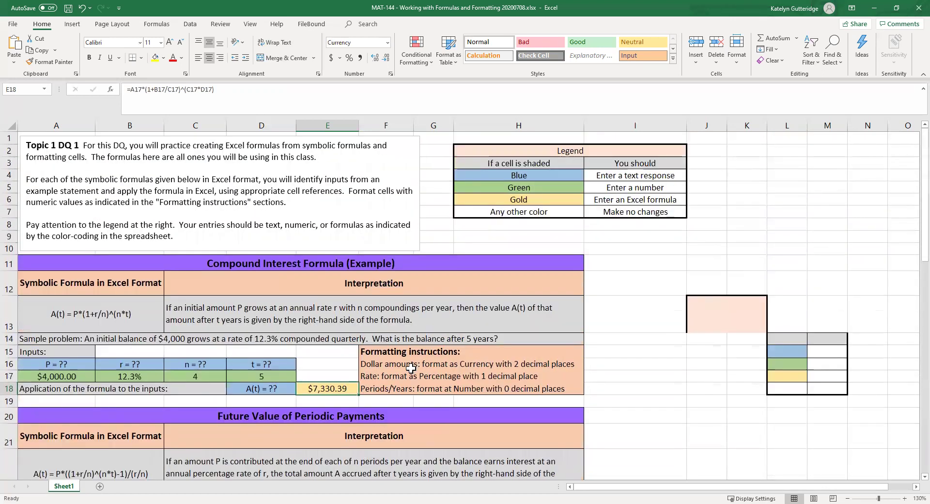